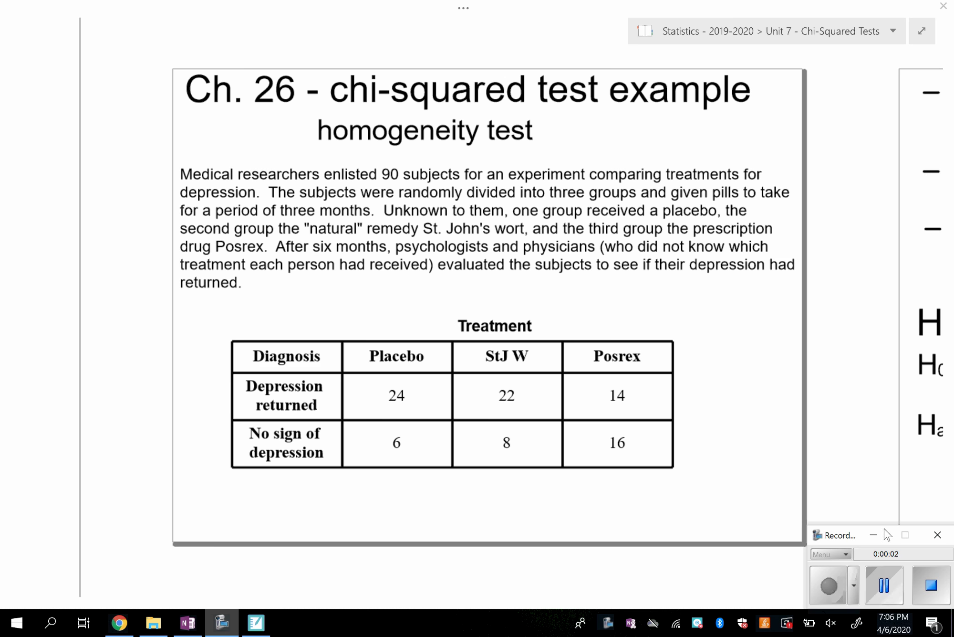
# - Bring up the chi-square calculator page in Chrome alongside the treatment table notes
pyautogui.click(874, 535)
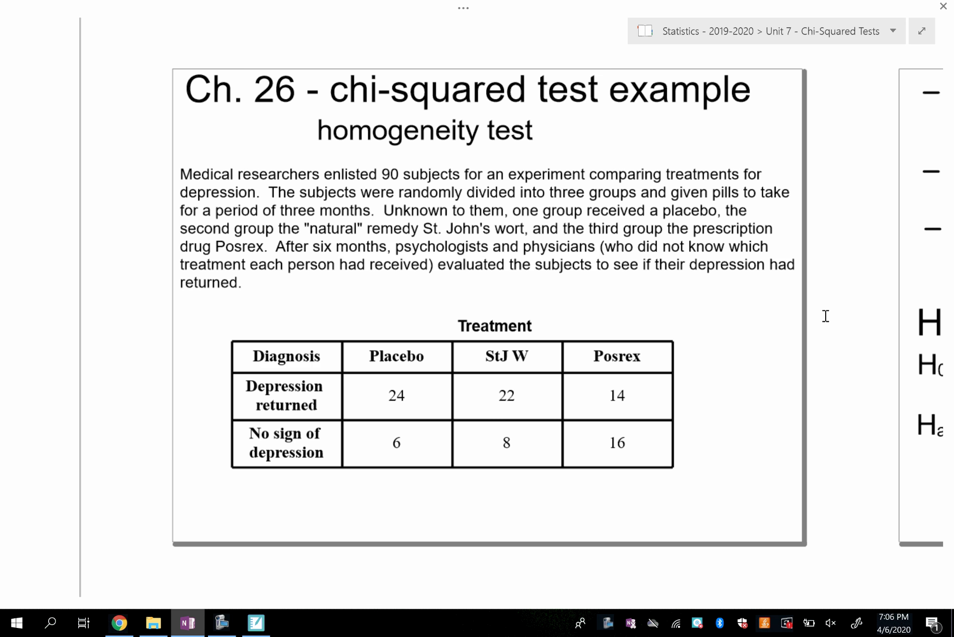
pyautogui.click(119, 622)
pyautogui.click(213, 9)
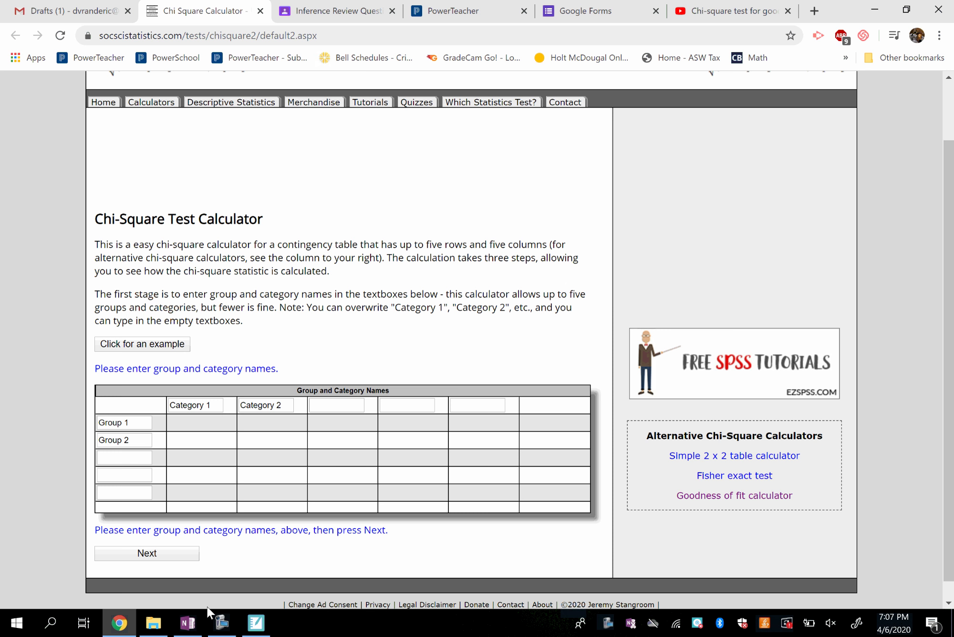
pyautogui.click(188, 623)
pyautogui.click(188, 622)
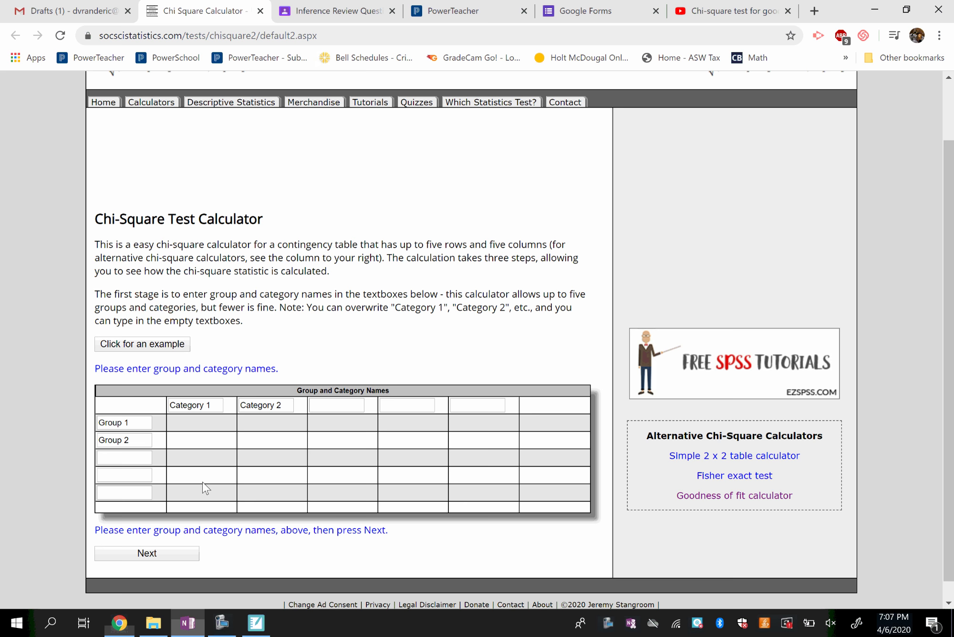
# - Rename Categories 1–3 to Placebo, St JW and Posrex
pyautogui.moveTo(219, 405); pyautogui.dragTo(168, 391)
pyautogui.write('Placebo')
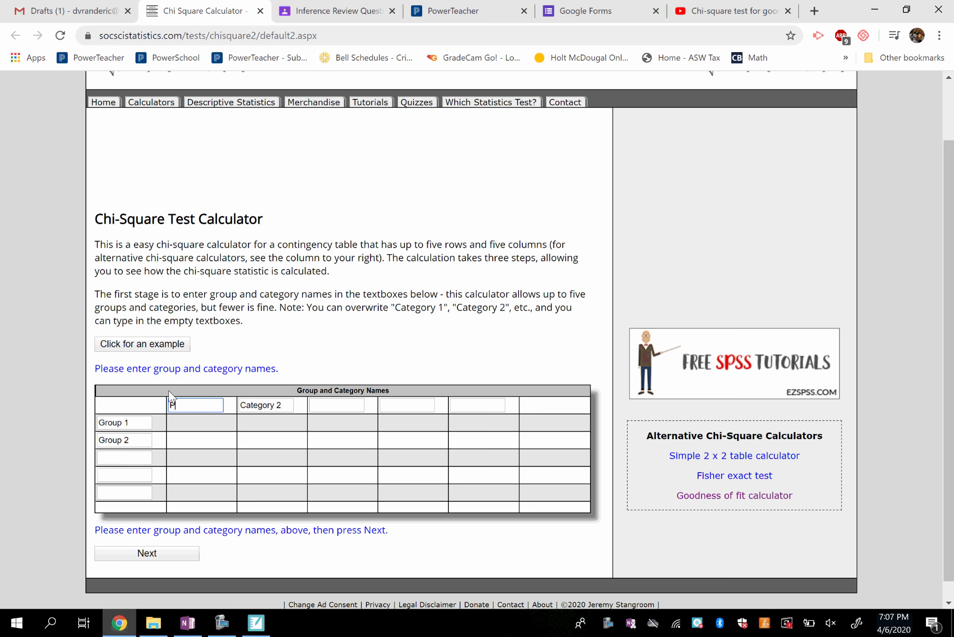
pyautogui.press('Tab')
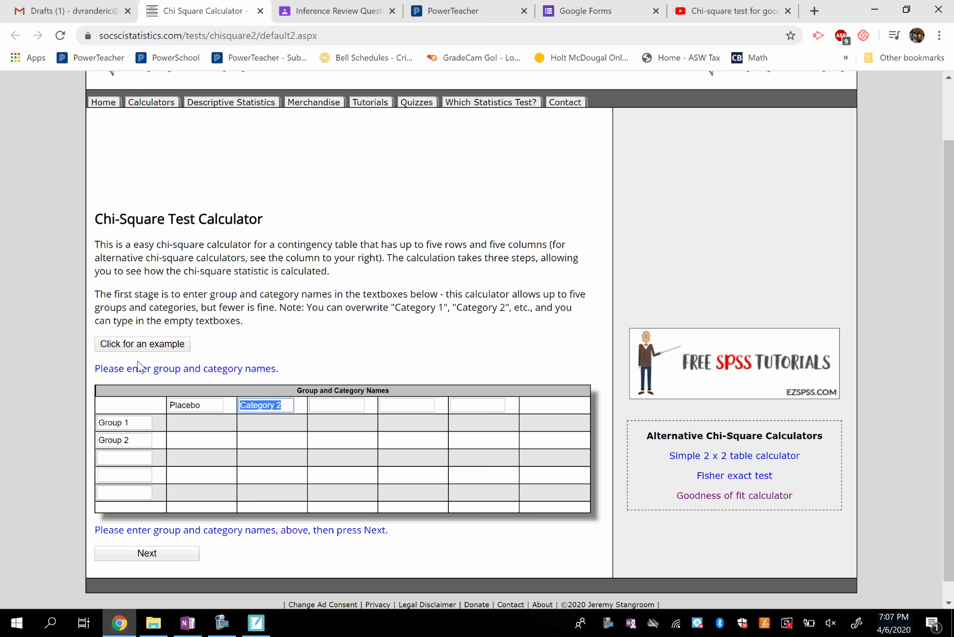
pyautogui.click(188, 622)
pyautogui.click(188, 622)
pyautogui.write('St JW')
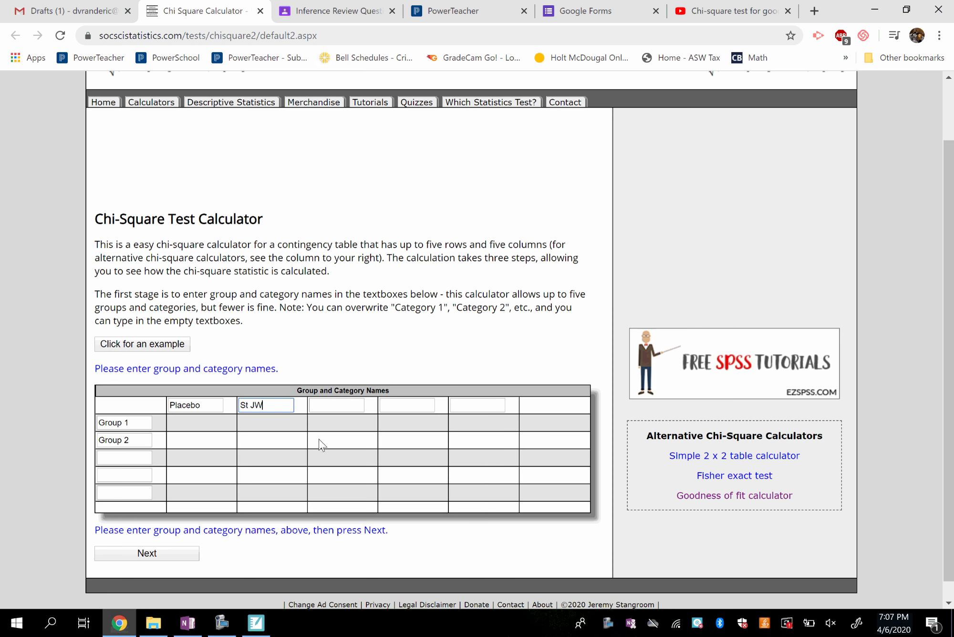
pyautogui.press('Tab')
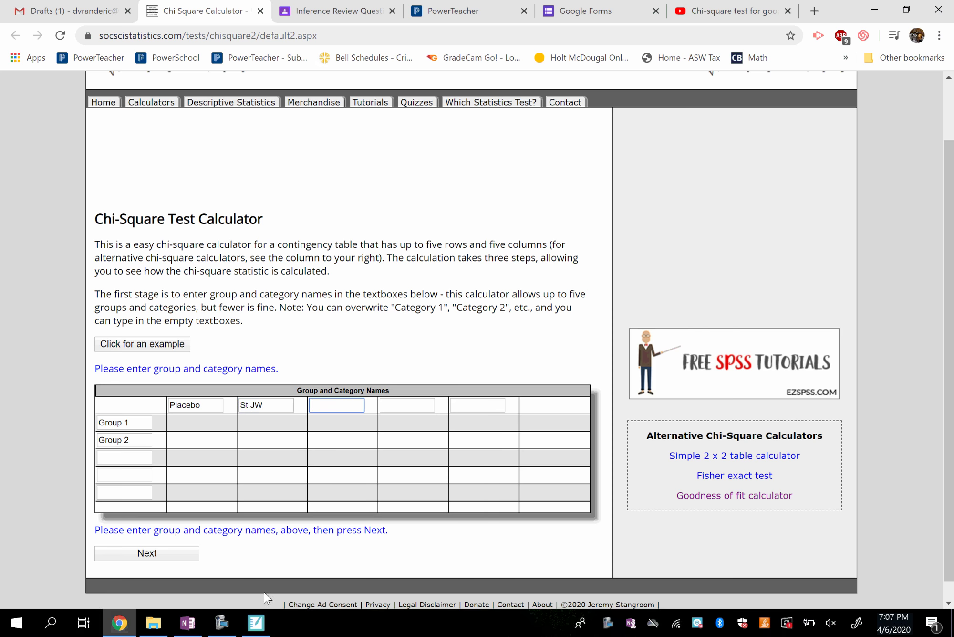
pyautogui.click(188, 622)
pyautogui.click(188, 623)
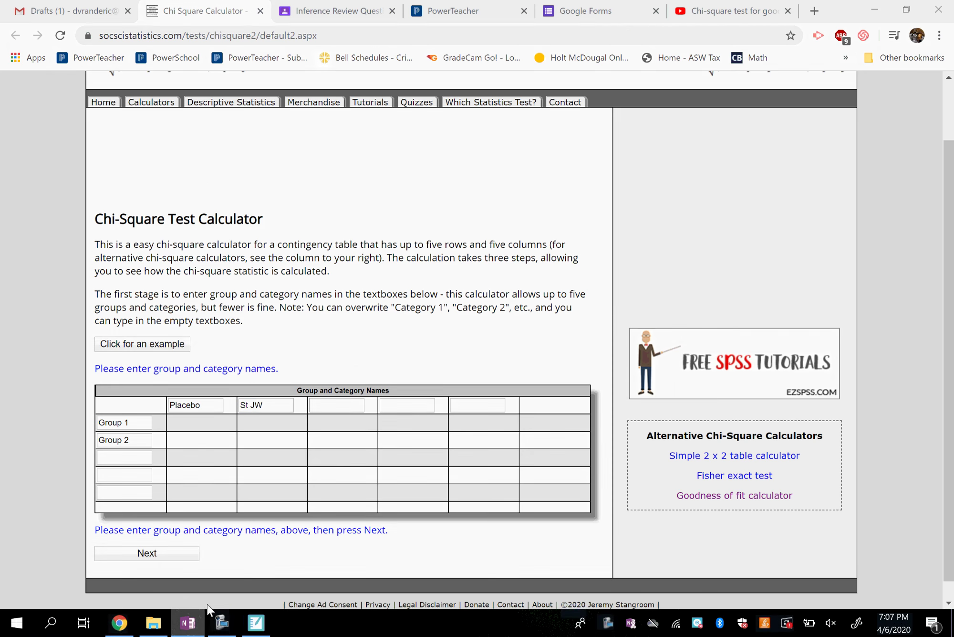
pyautogui.click(354, 404)
pyautogui.write('Posrex')
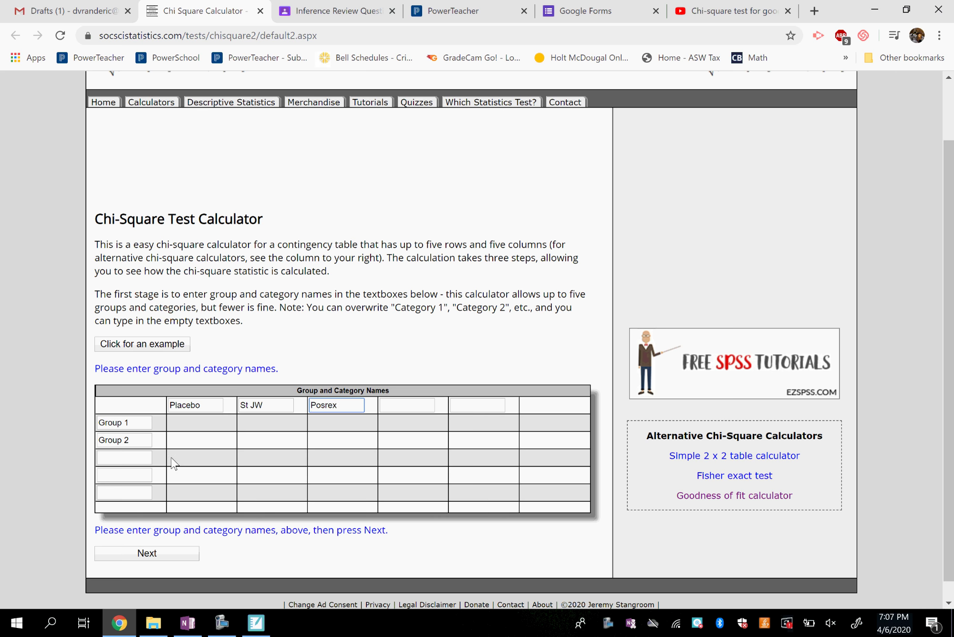
# - Rename Groups 1–2 to Depression and No Depression
pyautogui.click(140, 422)
pyautogui.tripleClick(142, 423)
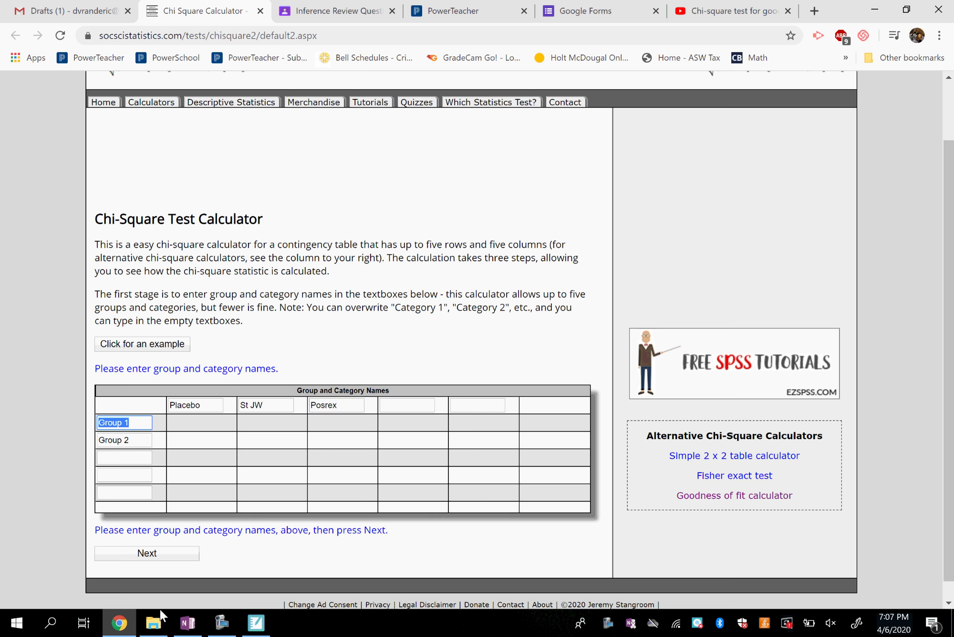
pyautogui.click(189, 623)
pyautogui.click(190, 625)
pyautogui.write('Depression')
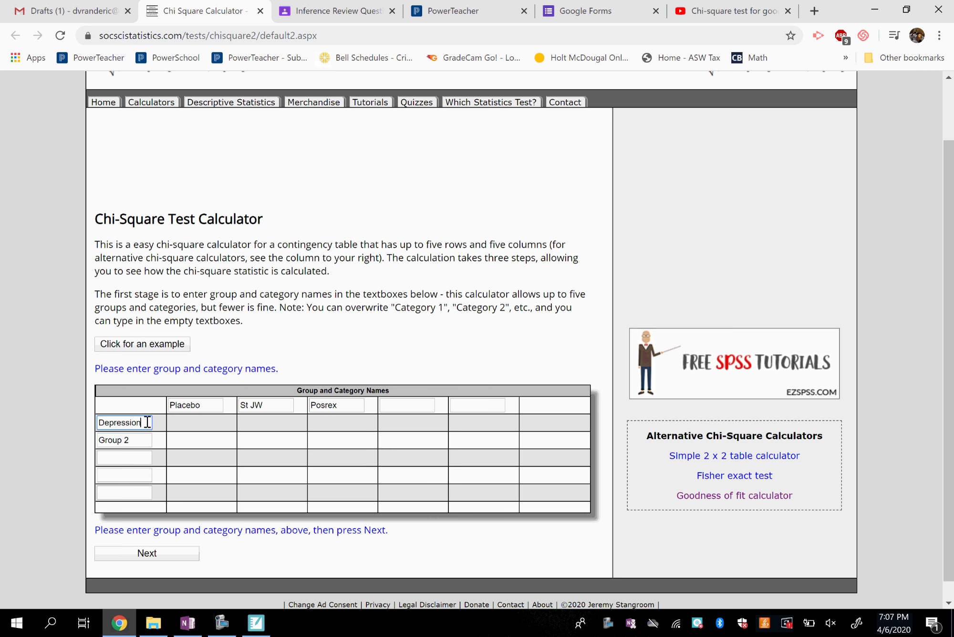
pyautogui.press('Tab')
pyautogui.click(189, 623)
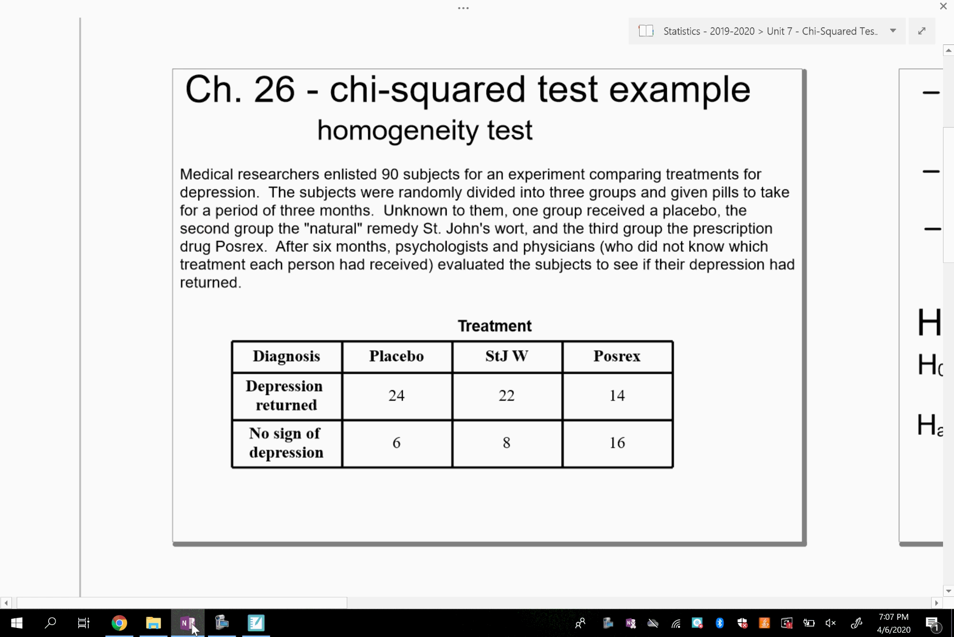
pyautogui.click(189, 623)
pyautogui.write('No Depression')
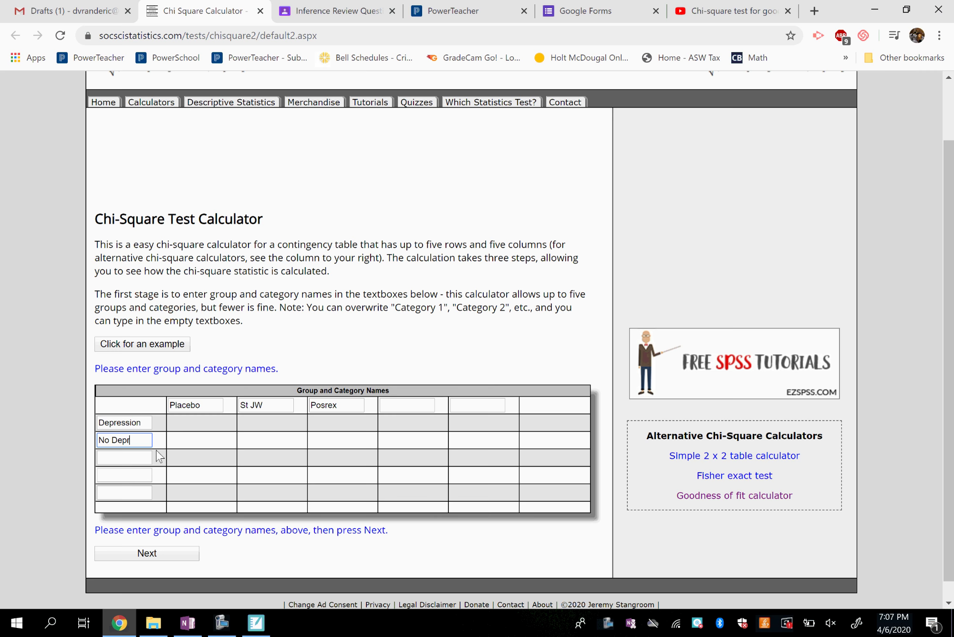
# - Enter the Depression row counts 24, 22 and 14 for Placebo, St JW and Posrex
pyautogui.click(169, 554)
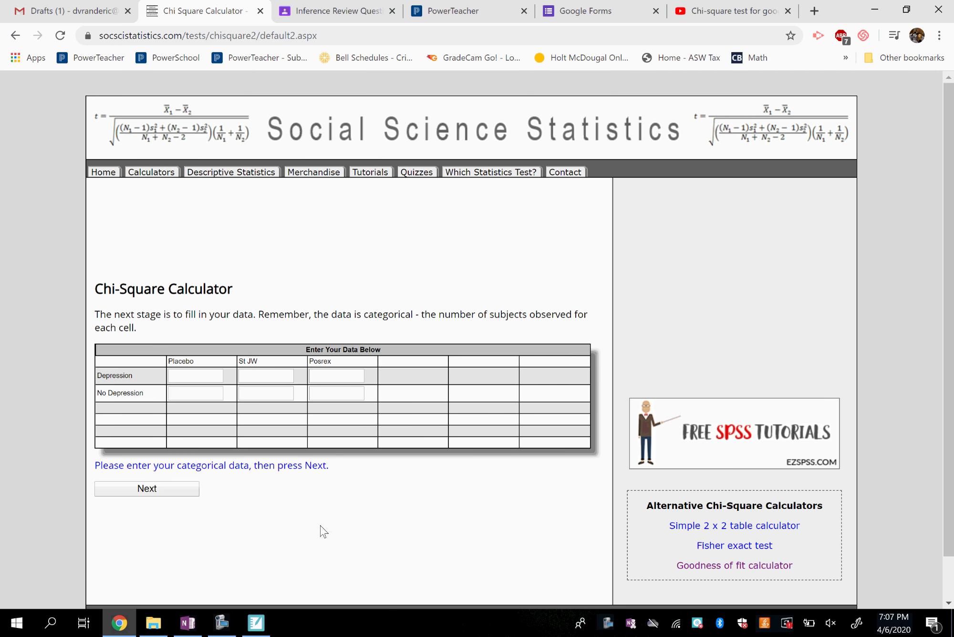
pyautogui.click(188, 623)
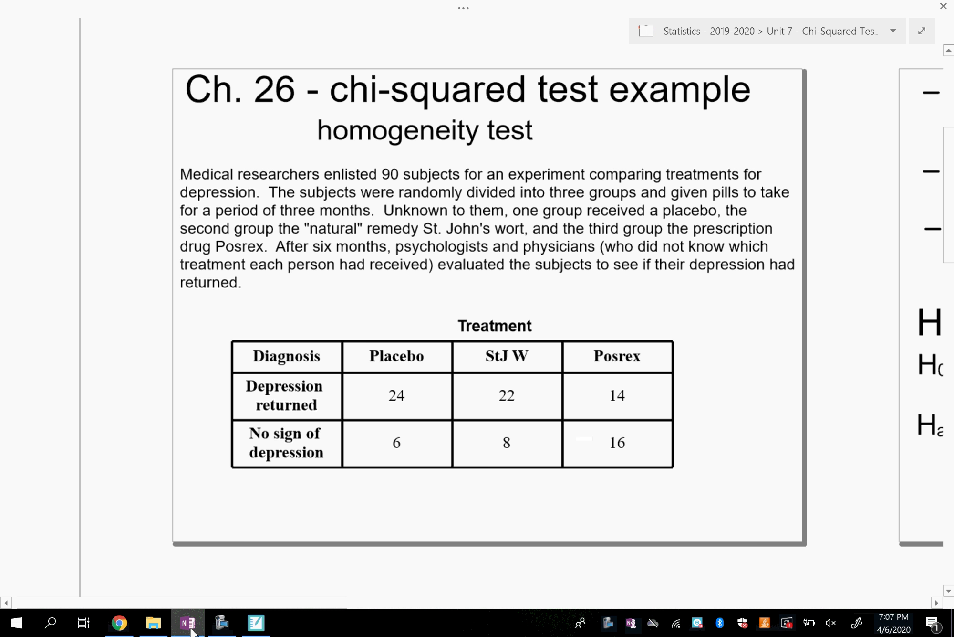
pyautogui.click(189, 623)
pyautogui.click(200, 380)
pyautogui.write('24')
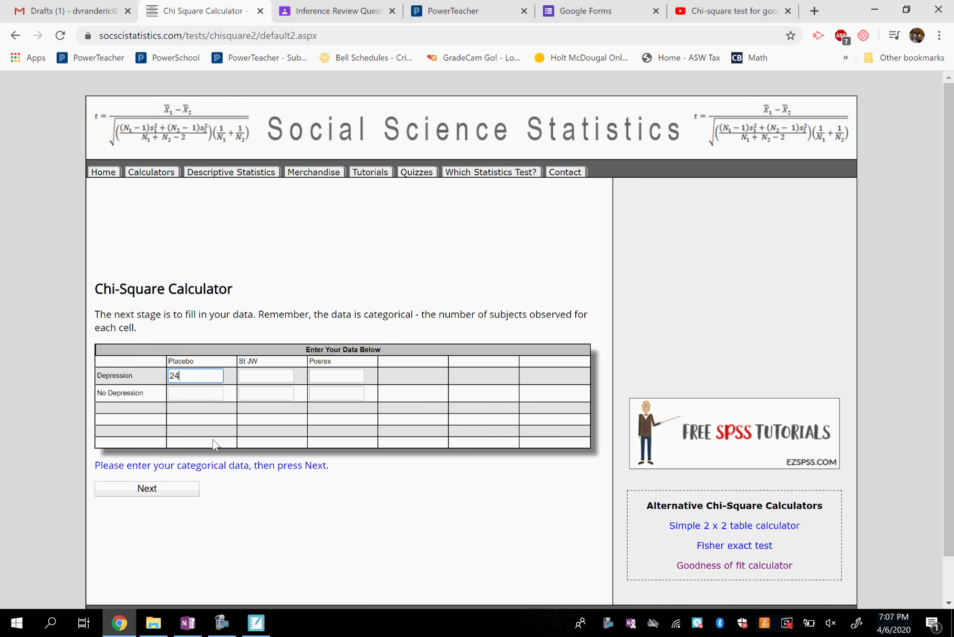
pyautogui.click(256, 376)
pyautogui.click(189, 622)
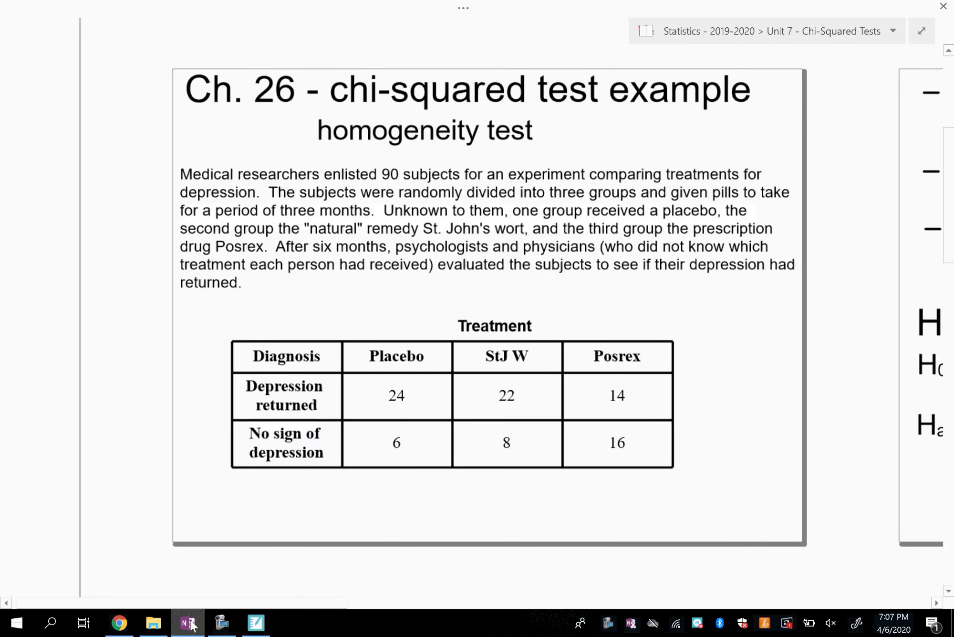
pyautogui.click(189, 621)
pyautogui.write('22')
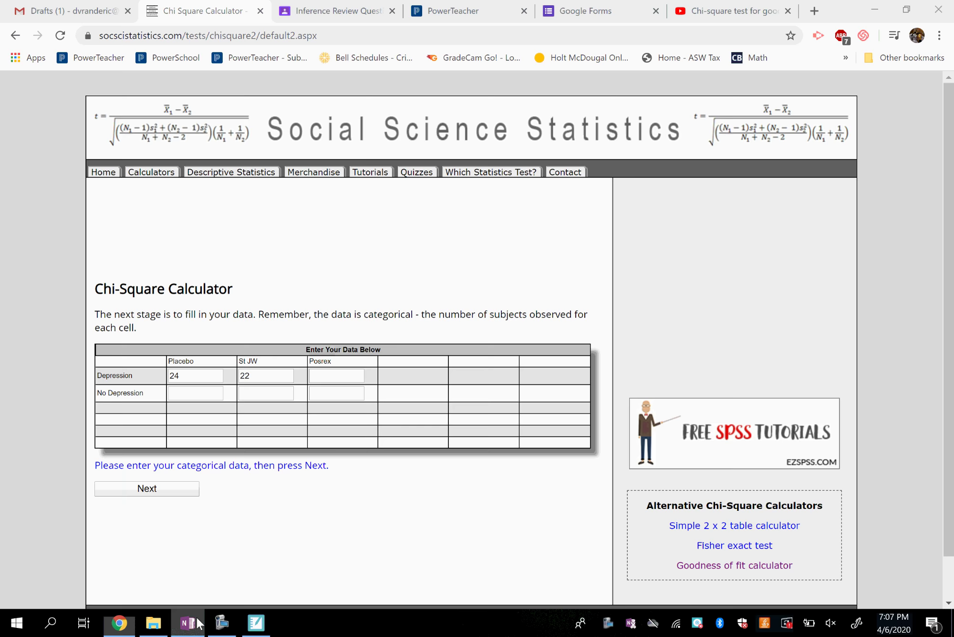
pyautogui.click(187, 622)
pyautogui.click(188, 622)
pyautogui.click(345, 375)
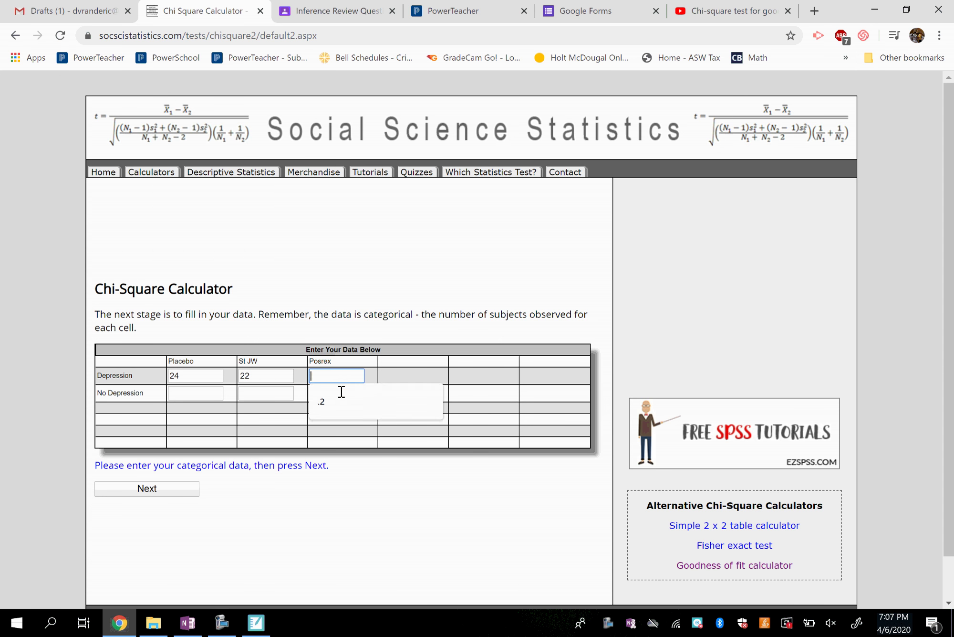
pyautogui.write('14')
# - Enter the No Depression row counts 6, 8 and 16, completing the 90-total table
pyautogui.click(208, 393)
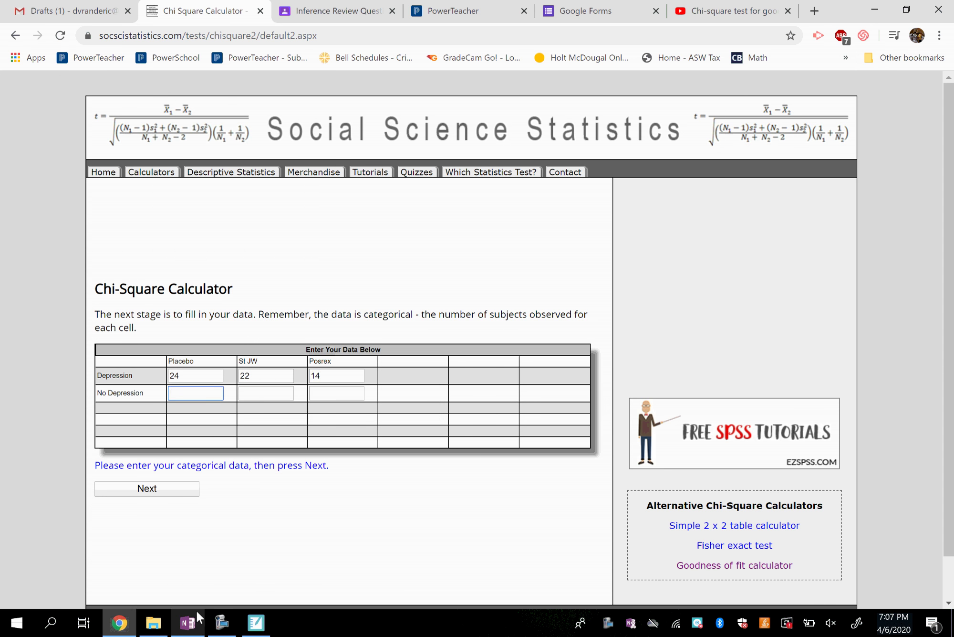
pyautogui.click(194, 626)
pyautogui.click(193, 626)
pyautogui.write('6')
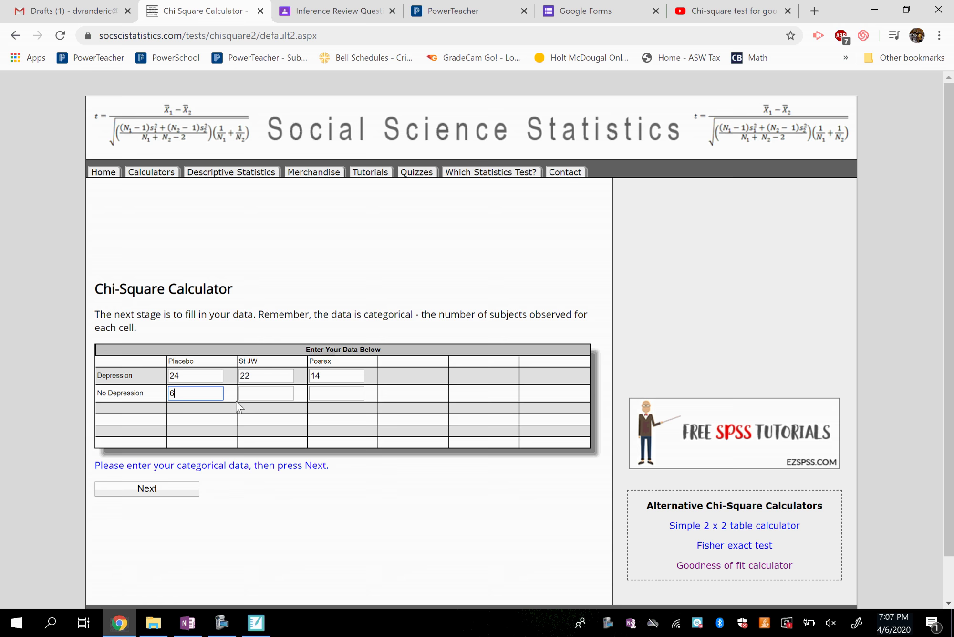
pyautogui.click(276, 392)
pyautogui.click(182, 630)
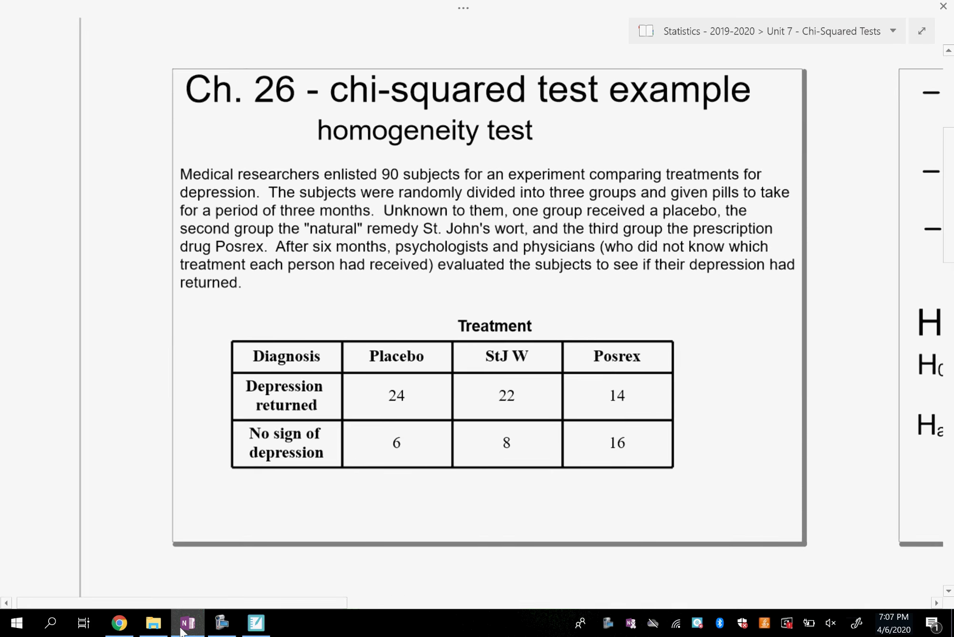
pyautogui.click(182, 630)
pyautogui.write('8')
pyautogui.click(340, 389)
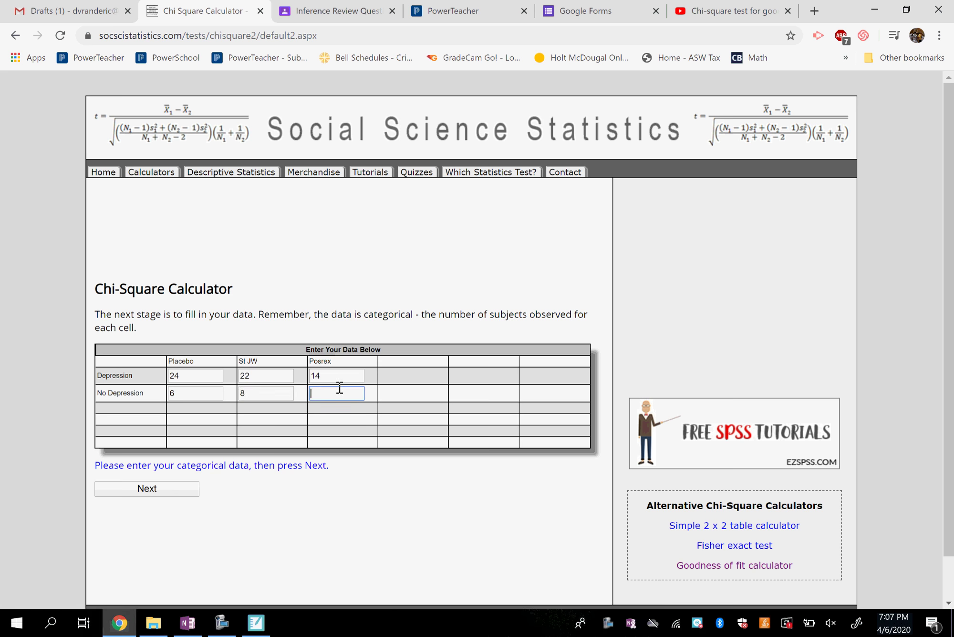
pyautogui.write('16')
pyautogui.click(192, 540)
# - Keep the .05 significance level and calculate chi-square, yielding 8.4 with p-value .014996
pyautogui.click(152, 489)
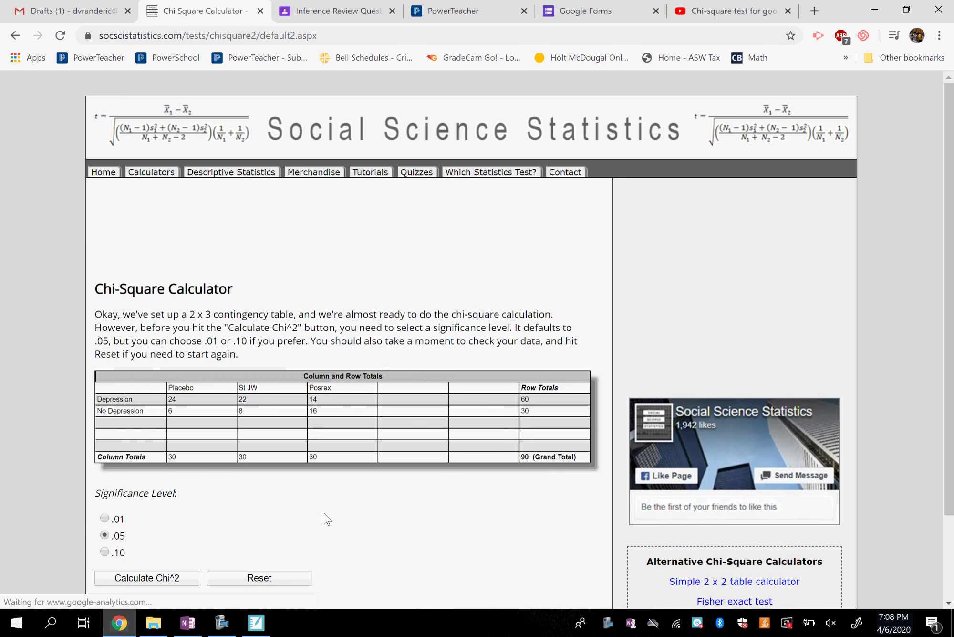
pyautogui.scroll(-1, 361, 524)
pyautogui.scroll(-1, 361, 524)
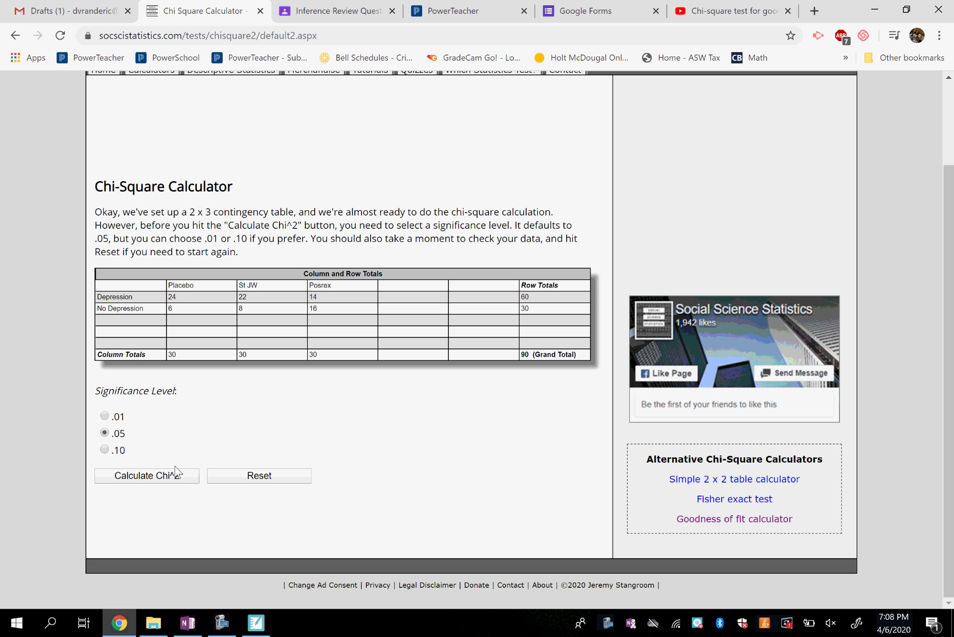
pyautogui.click(141, 479)
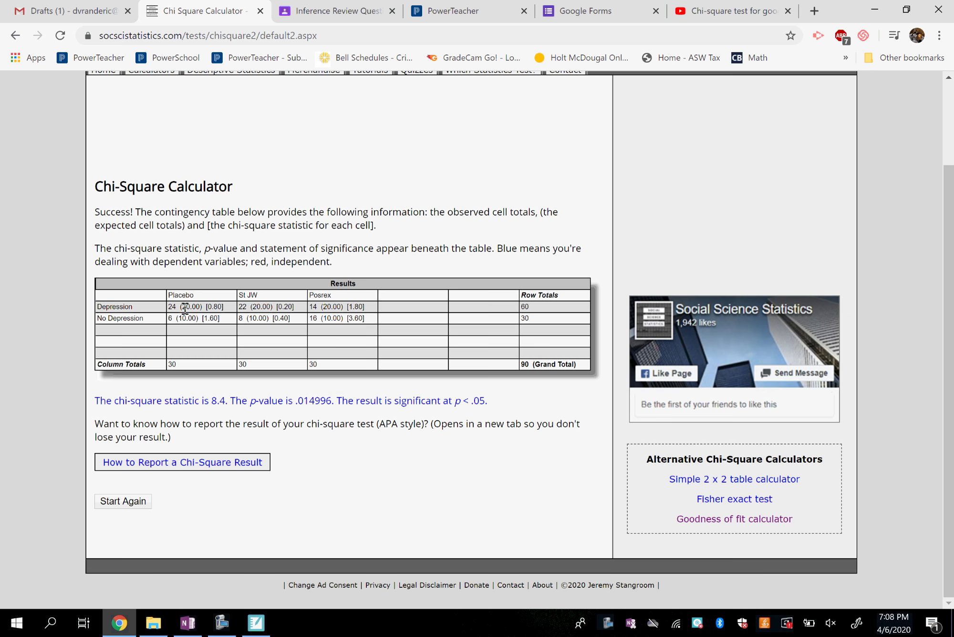
pyautogui.moveTo(94, 181); pyautogui.dragTo(347, 267)
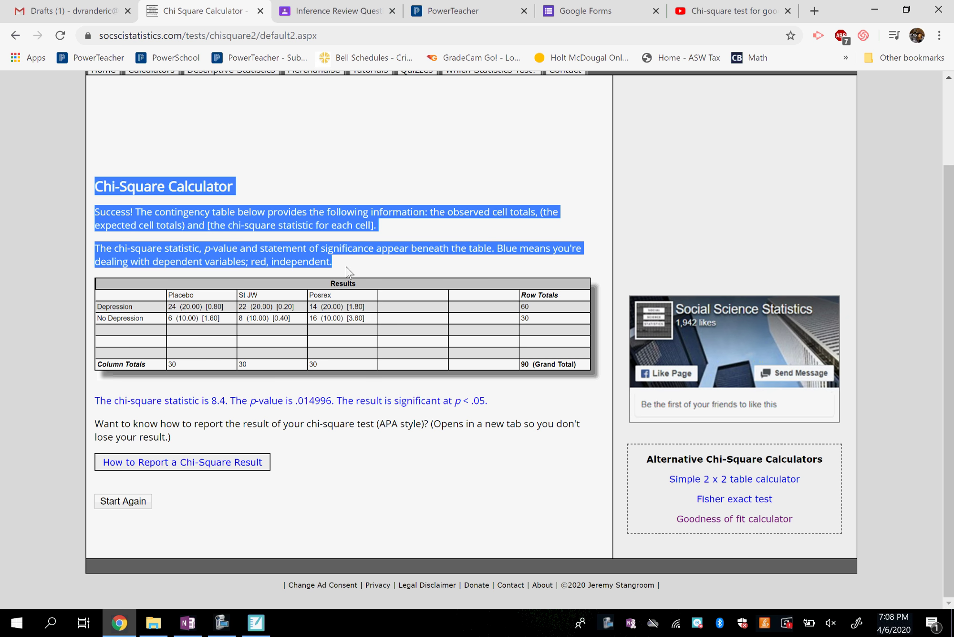
pyautogui.click(383, 453)
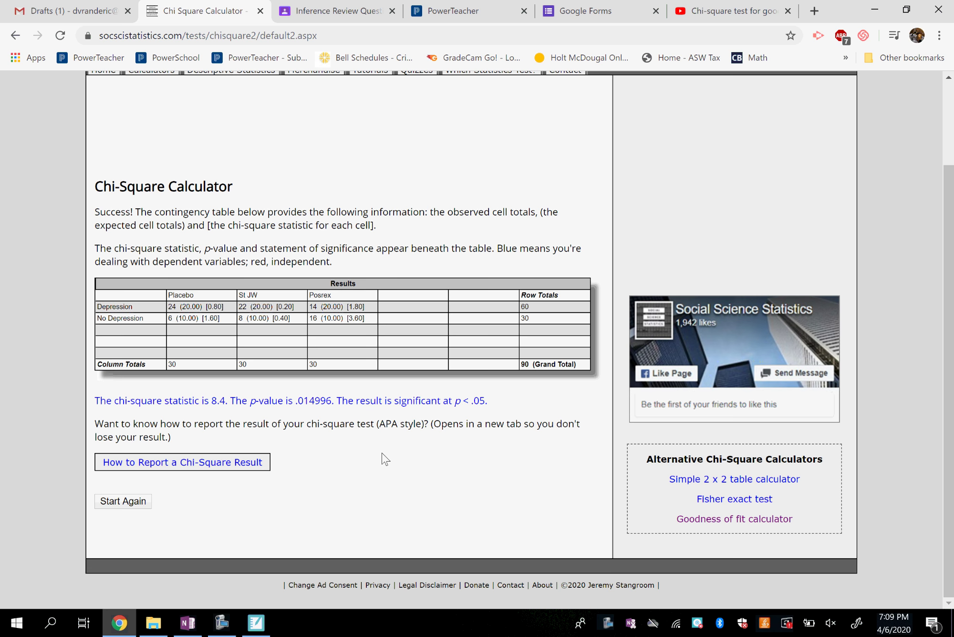
pyautogui.click(188, 621)
pyautogui.scroll(-20, 788, 284)
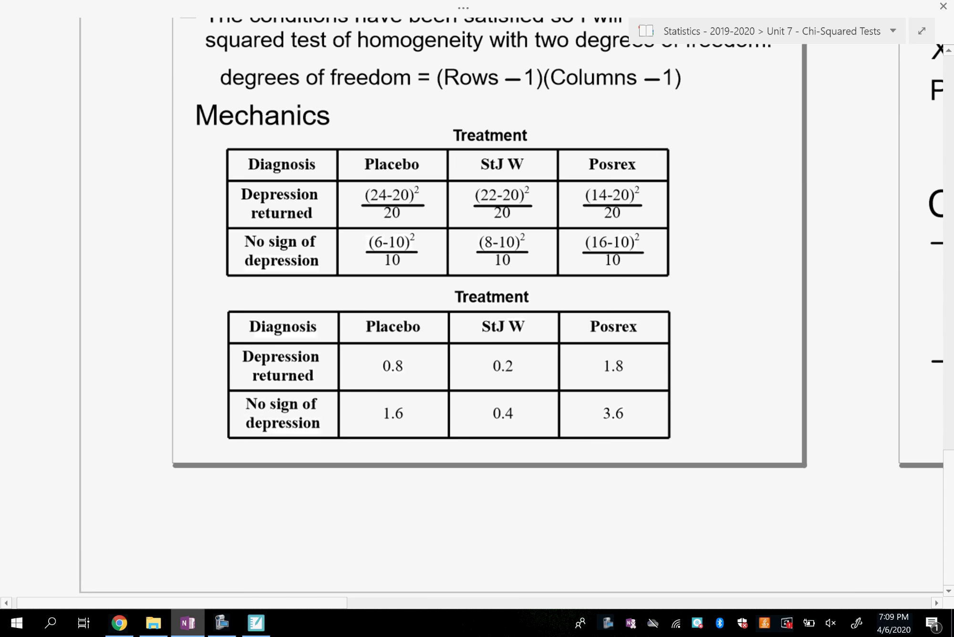
pyautogui.keyDown('ctrl'); pyautogui.scroll(2, 789, 285); pyautogui.keyUp('ctrl')
pyautogui.keyDown('ctrl'); pyautogui.scroll(-1, 171, 173); pyautogui.keyUp('ctrl')
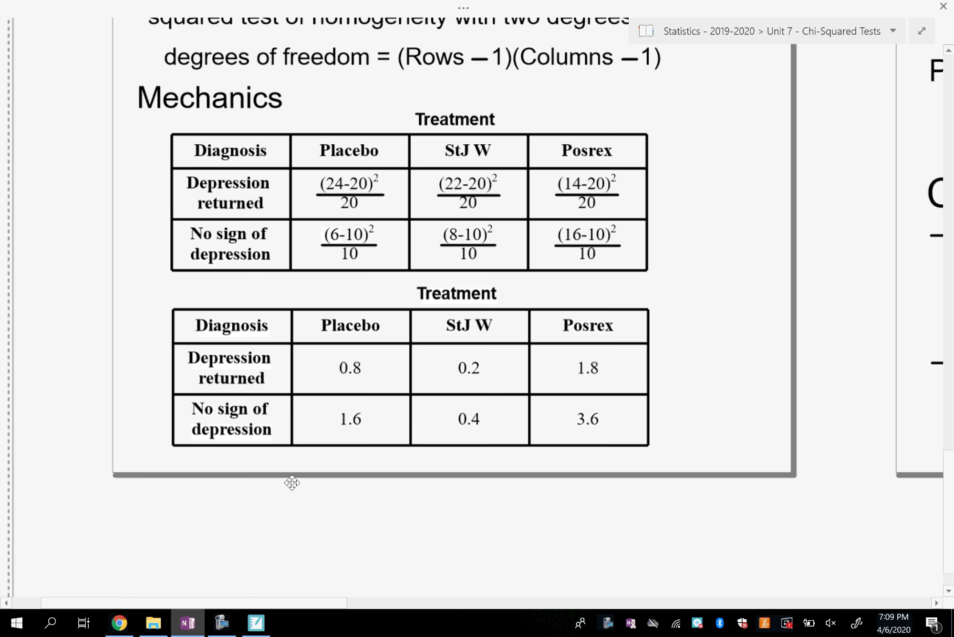
pyautogui.click(129, 611)
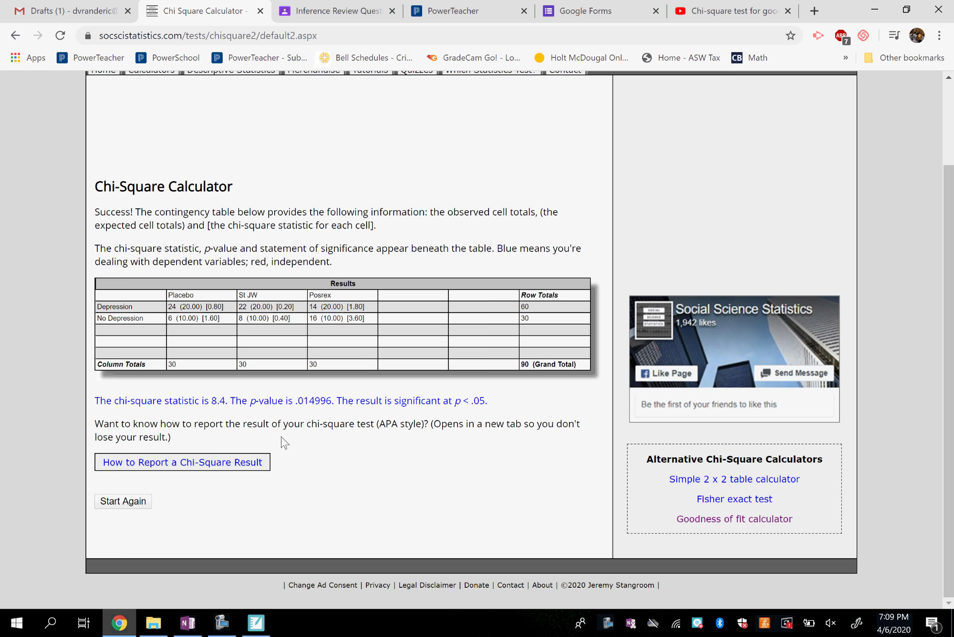
# - Compare the calculator's chi-square 8.4 and p-value .014996 with the notes slide's 0.015
pyautogui.click(188, 624)
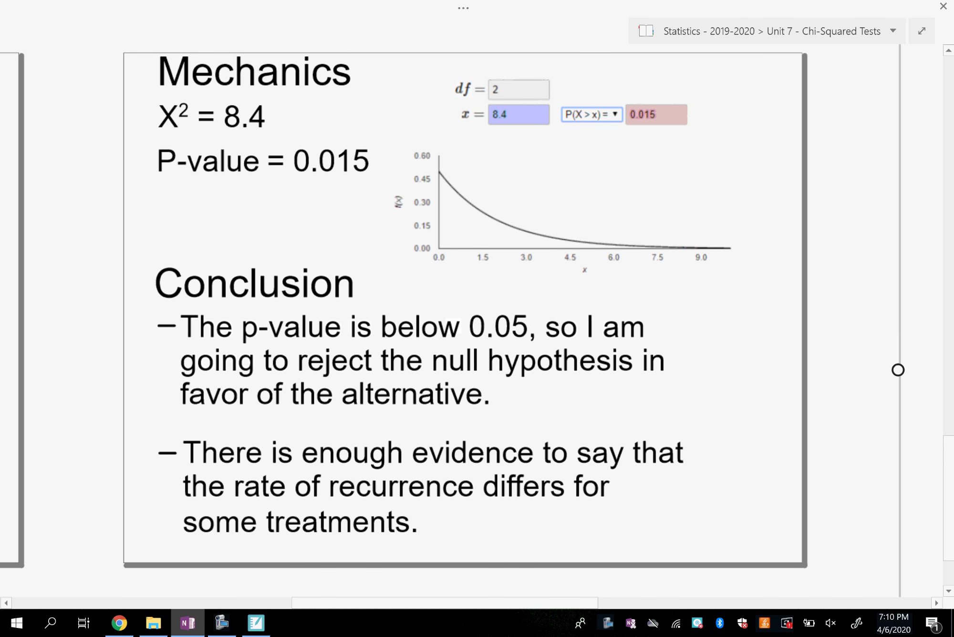
pyautogui.click(198, 630)
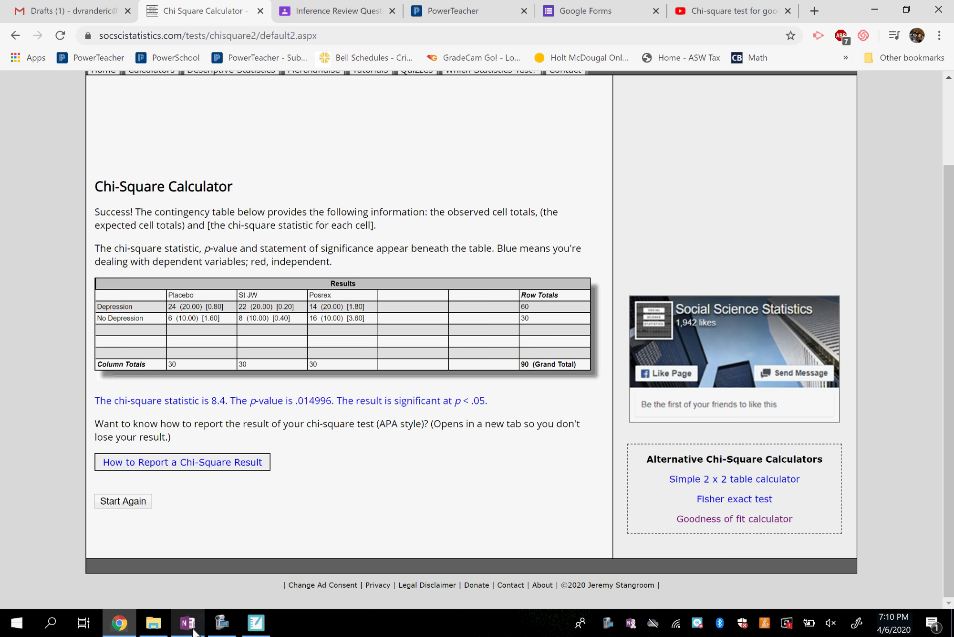